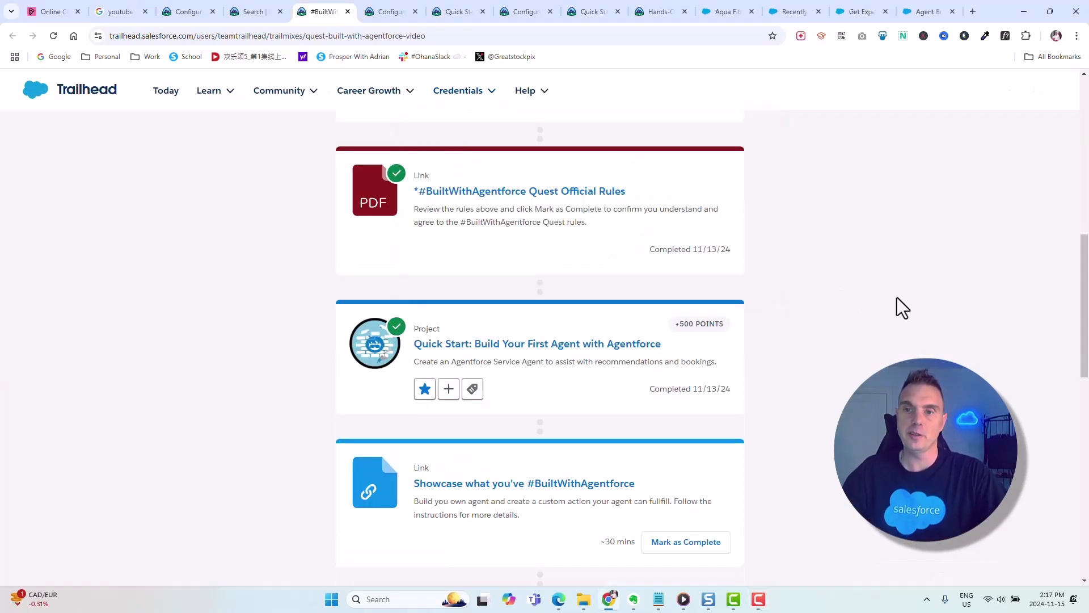
- Review the #BuiltWithAgentforce quest items, including the description of the Showcase what you've #BuiltWithAgentforce task
scroll(897, 297, up, 10)
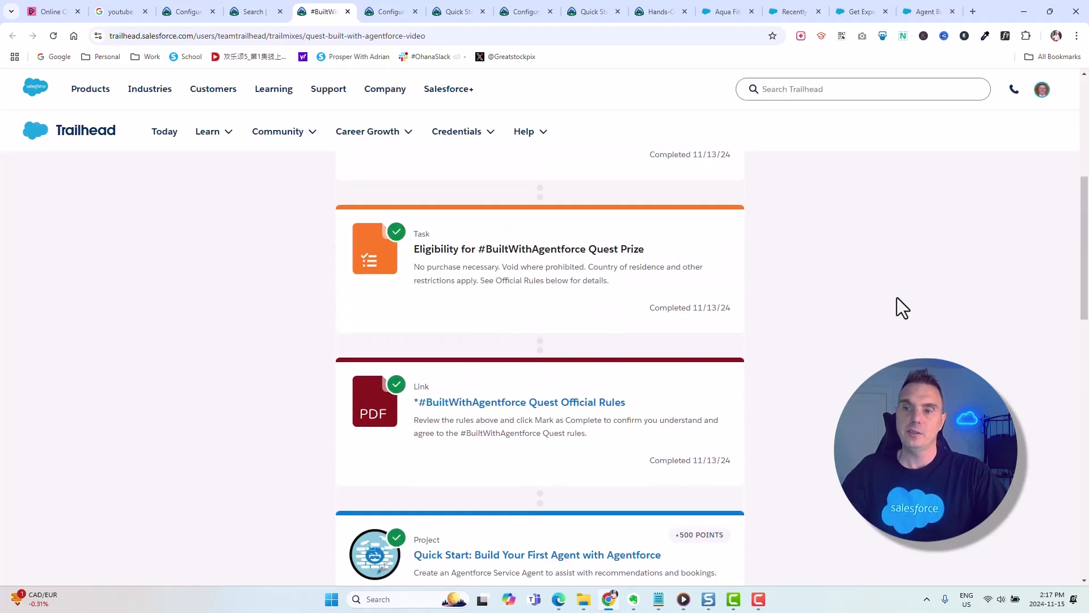
scroll(896, 297, down, 9)
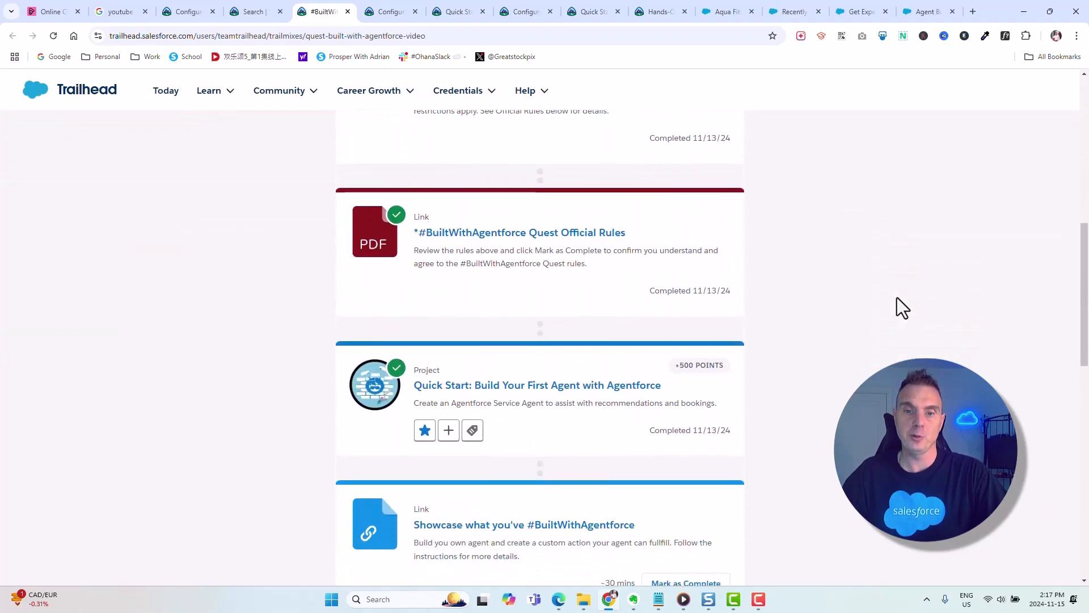
right_click(550, 392)
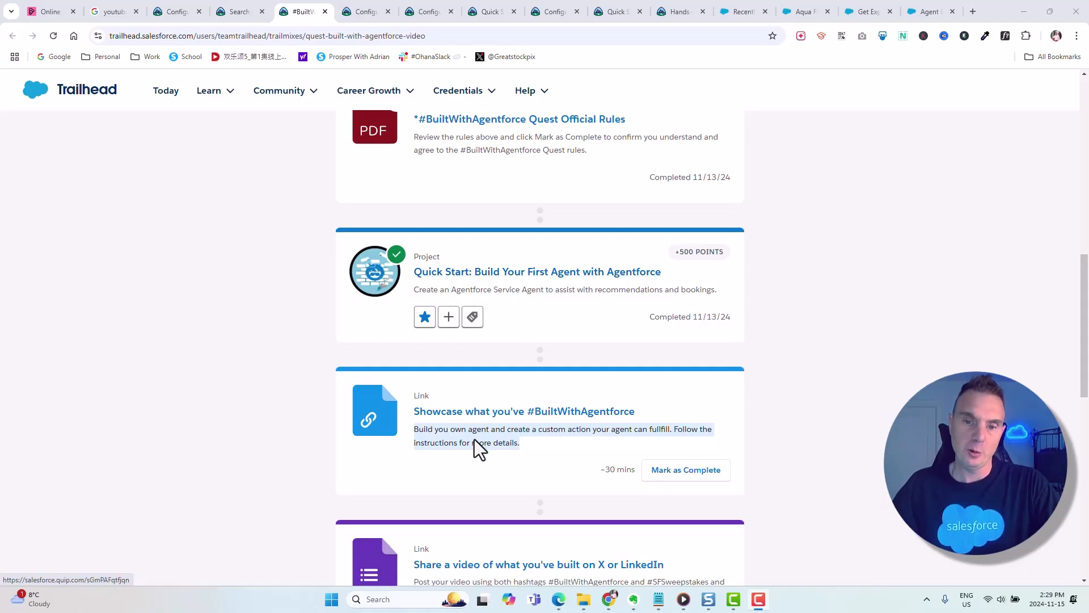
click(517, 446)
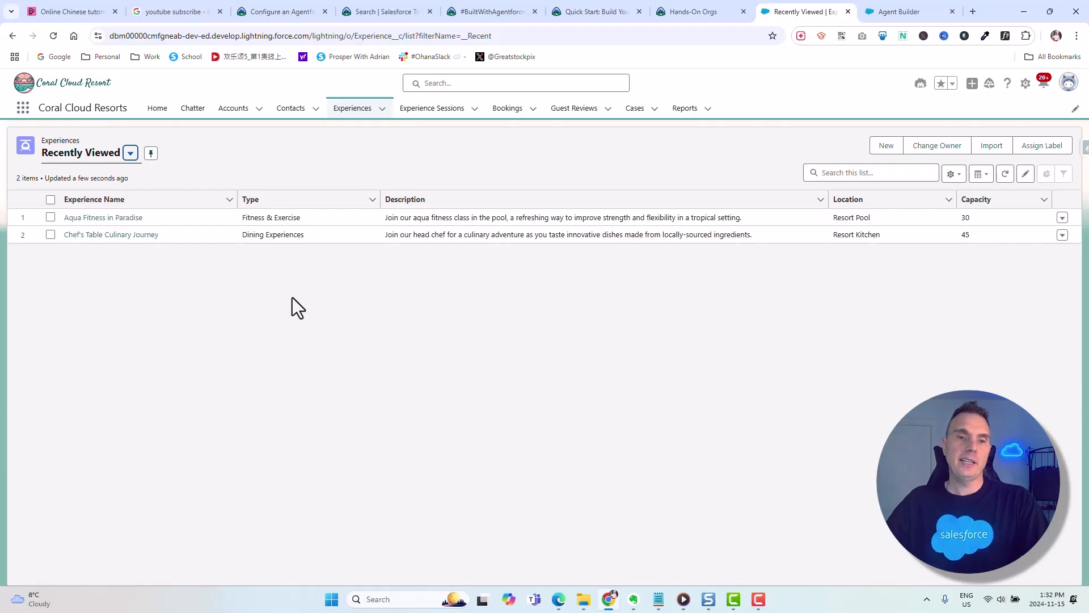
- Open the Aqua Fitness in Paradise experience record
click(105, 219)
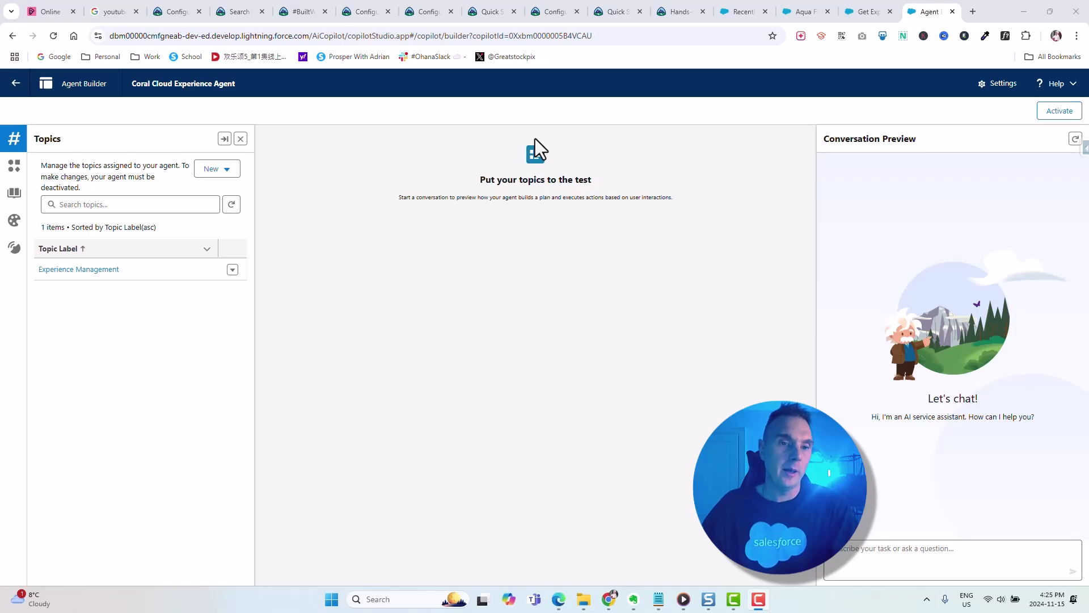
- Open the details of the Get Experiences by Kid Friendly action assigned to the Experience Management topic
click(79, 271)
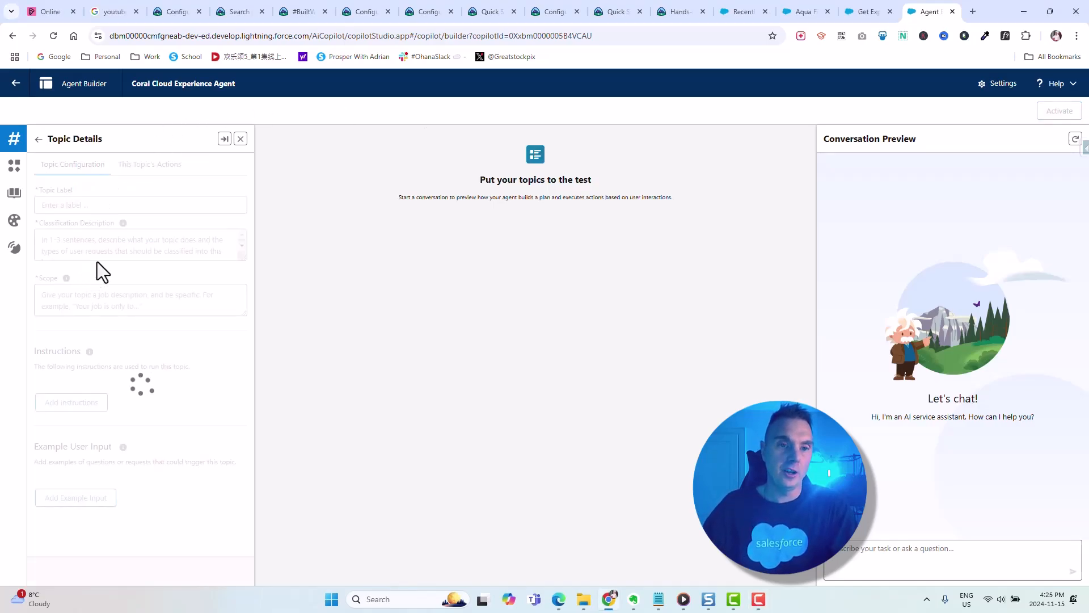
click(151, 166)
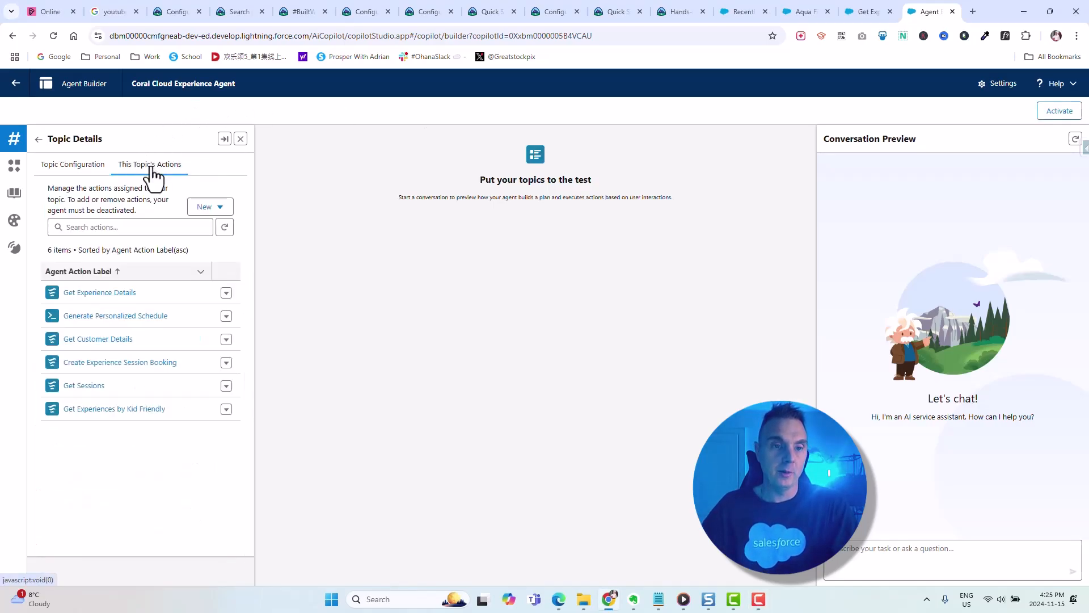
click(131, 410)
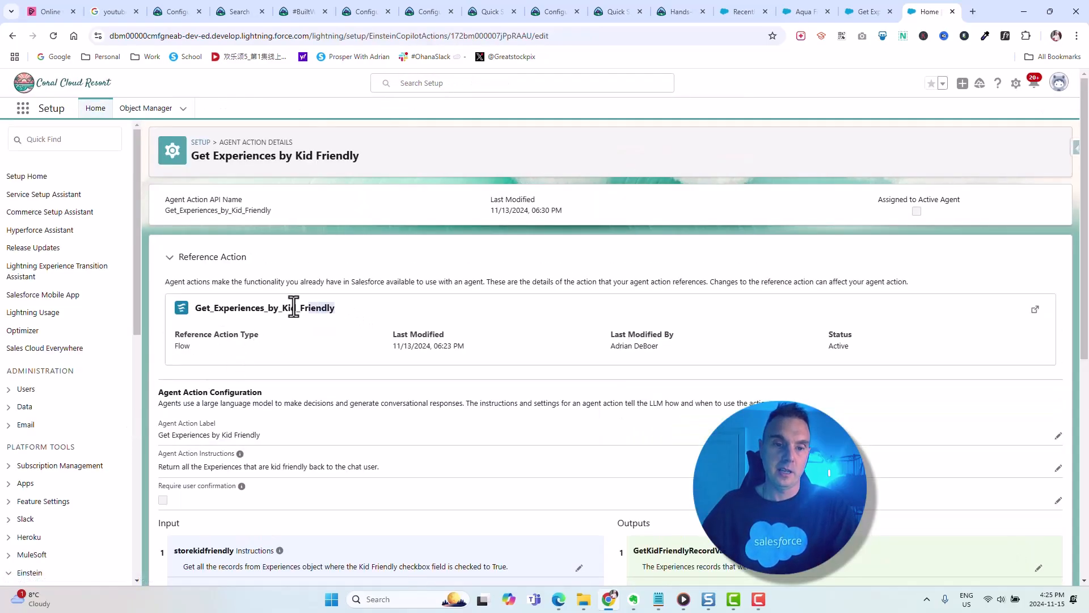
- Check the action's referenced Get_Experiences_by_Kid_Friendly flow in Flow Builder and return to the agent's setup page
drag(293, 308, 202, 308)
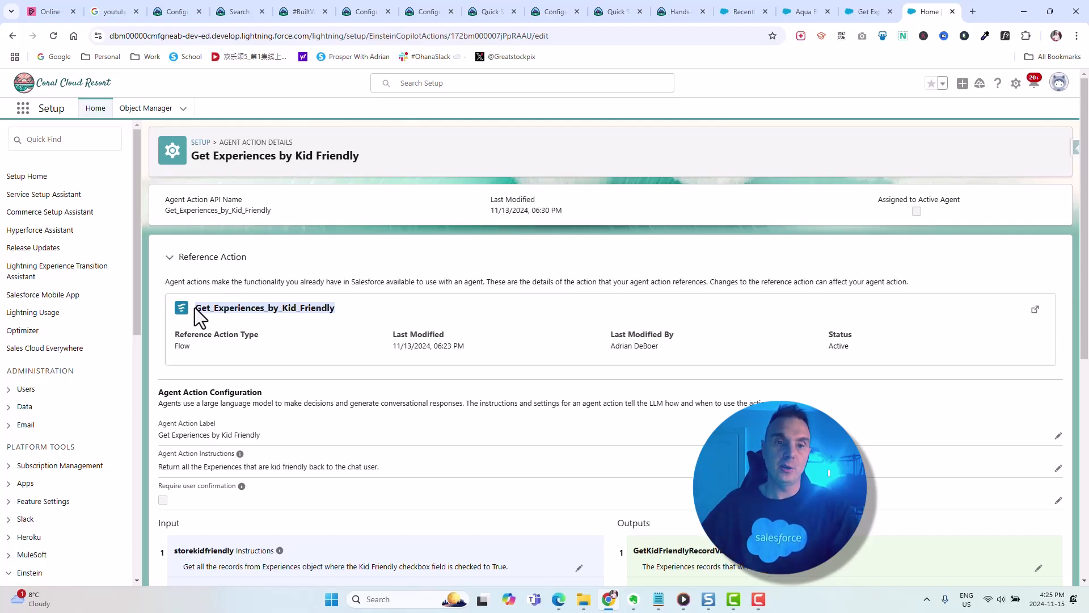
click(865, 13)
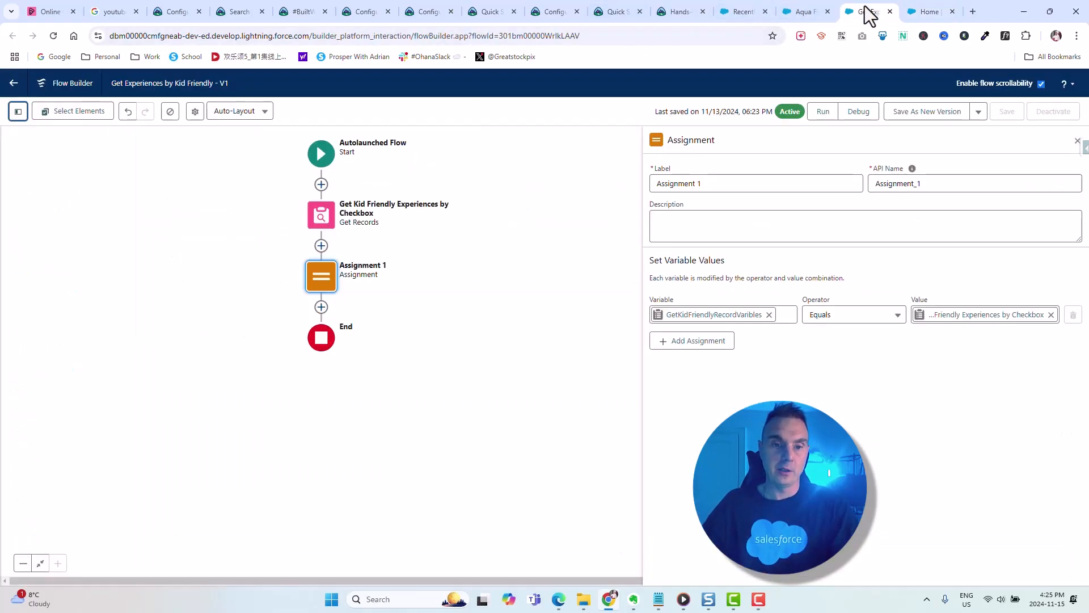
click(924, 12)
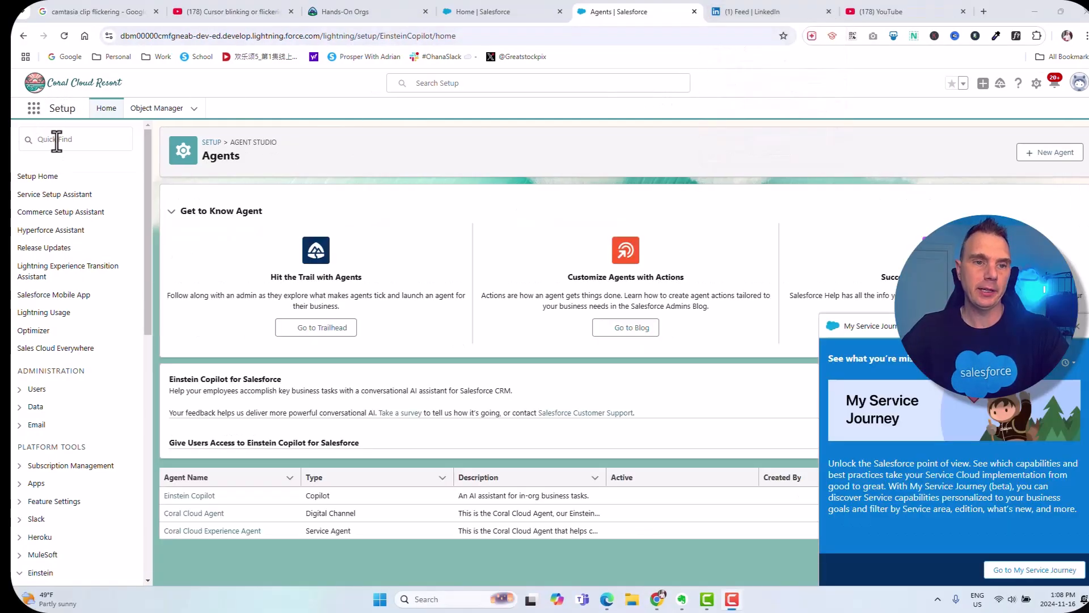
- Find Agents in Setup by searching for "agent" and open the Coral Cloud Experience Agent in Agent Builder
click(53, 139)
text(agent)
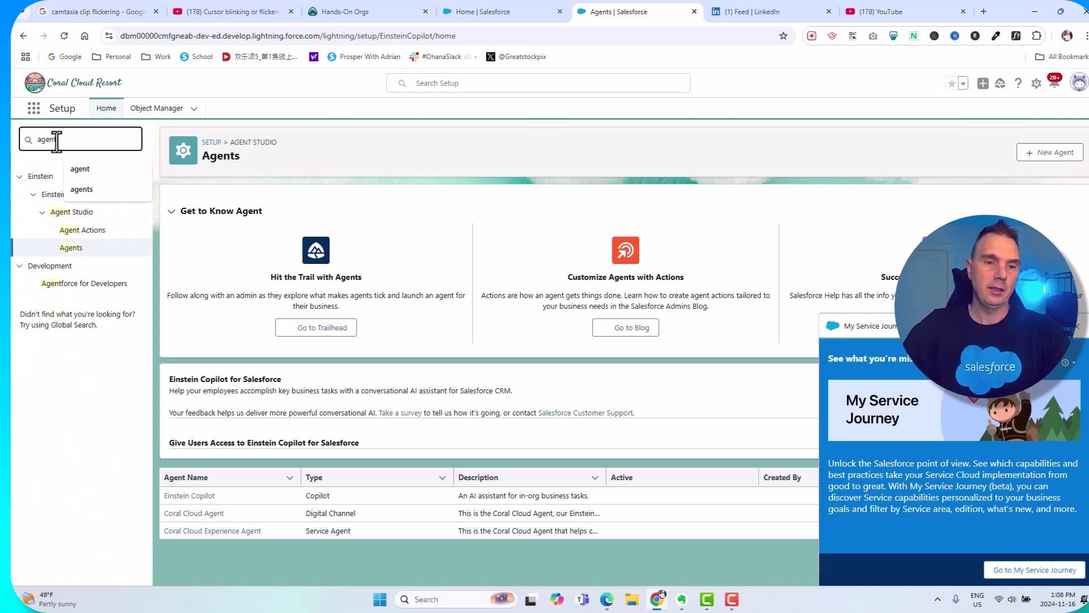
click(72, 254)
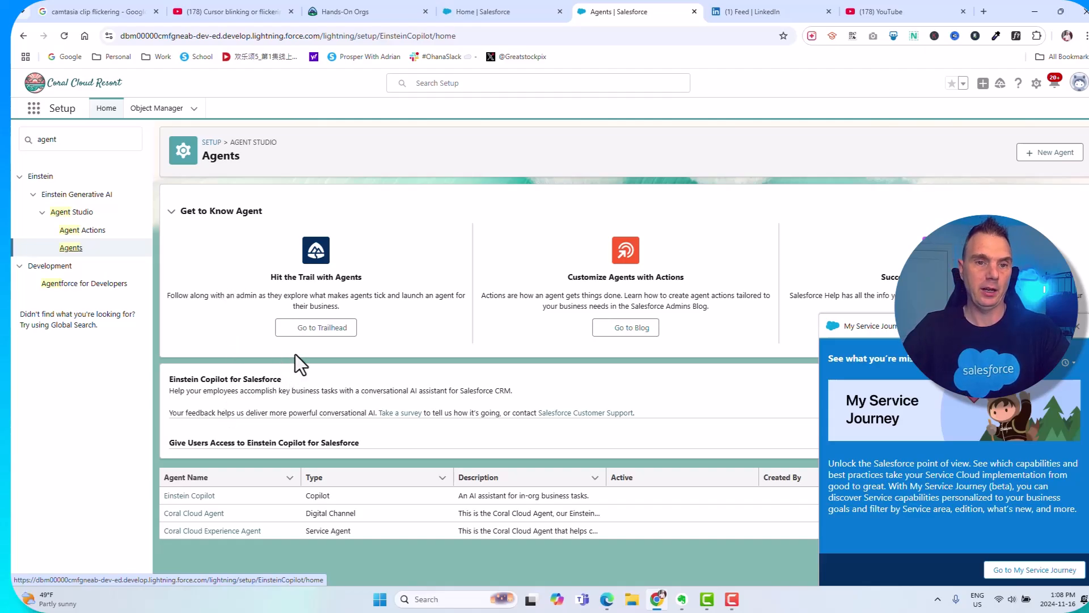
click(243, 536)
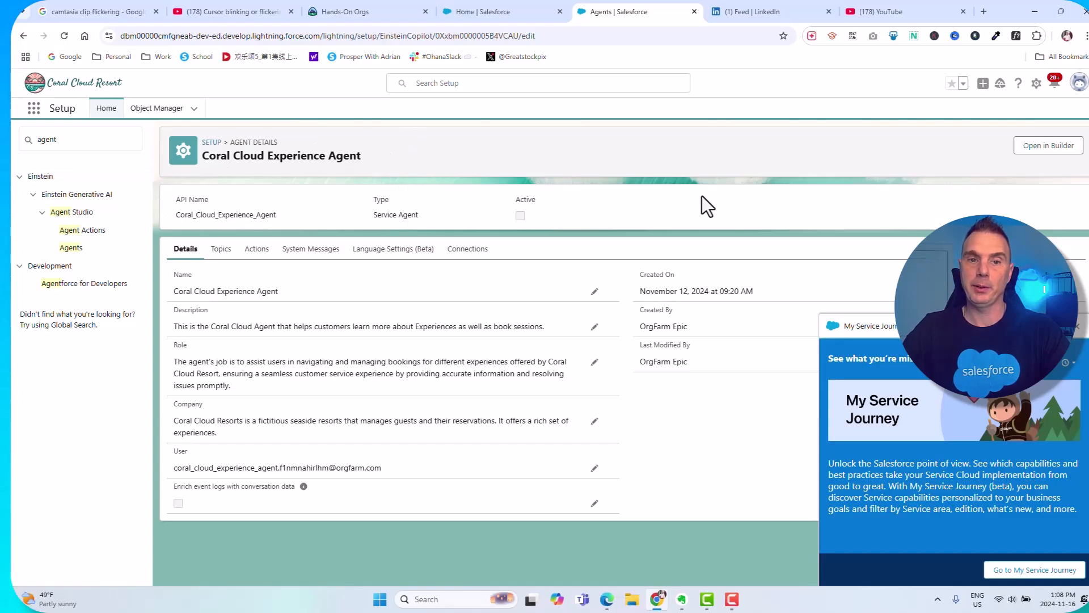
click(1063, 150)
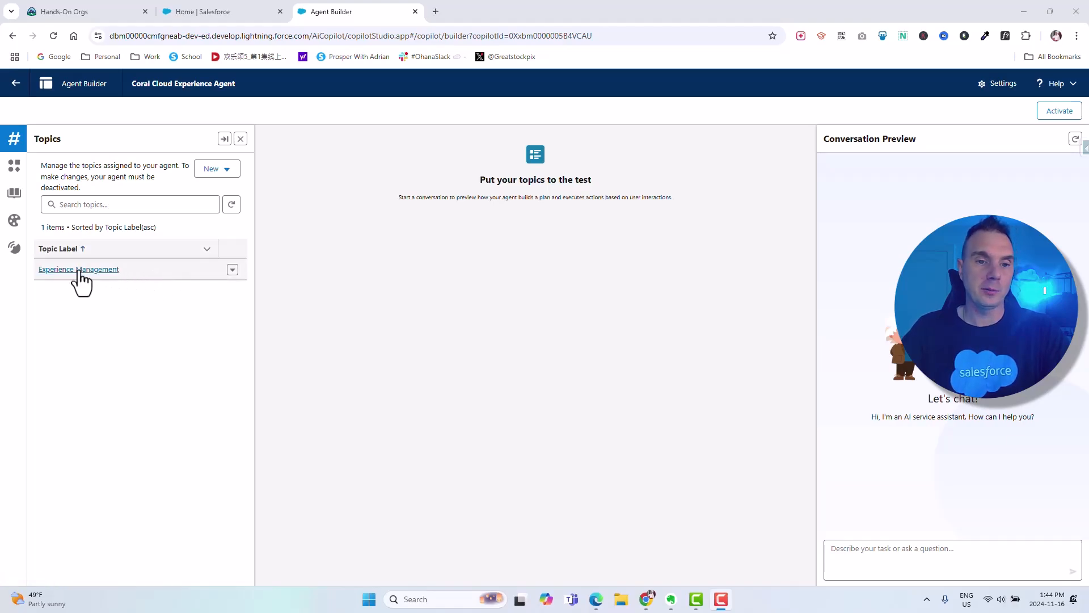
- Open the Experience Management topic's actions and start creating a new agent action for it
click(80, 270)
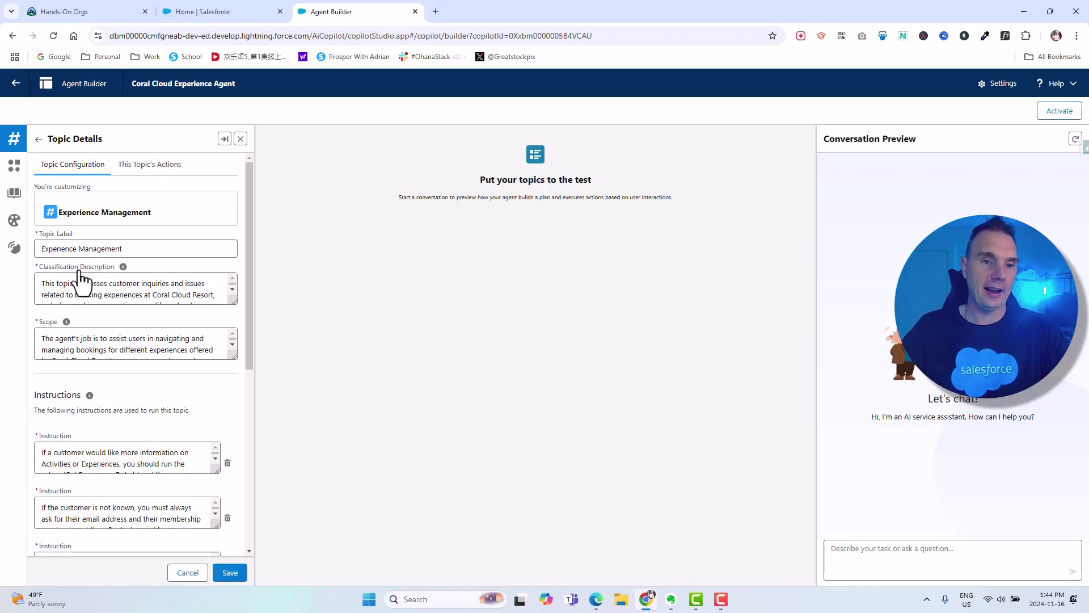
click(177, 164)
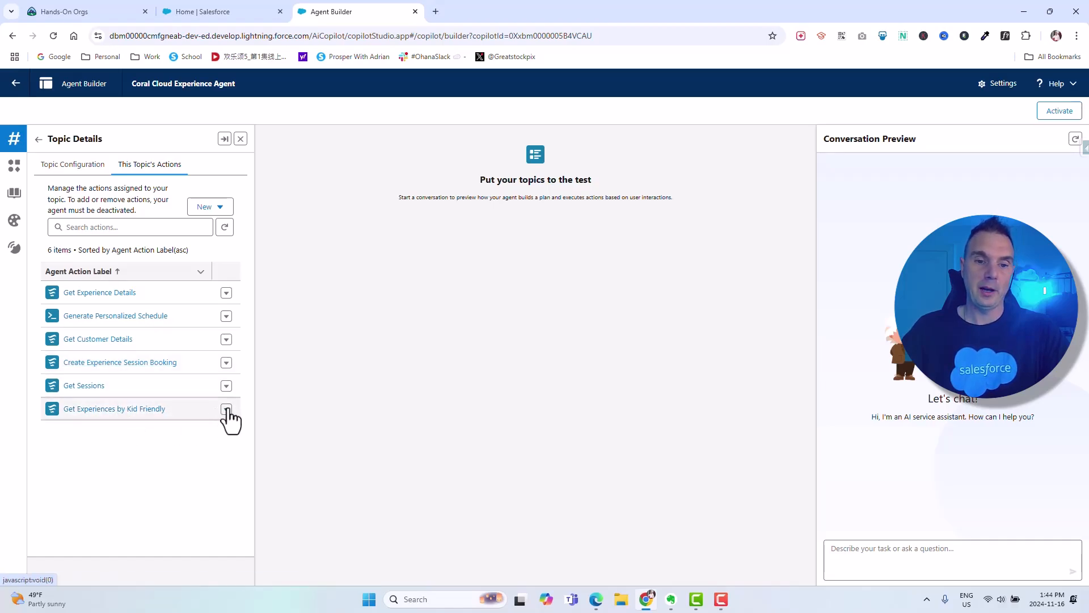
click(220, 207)
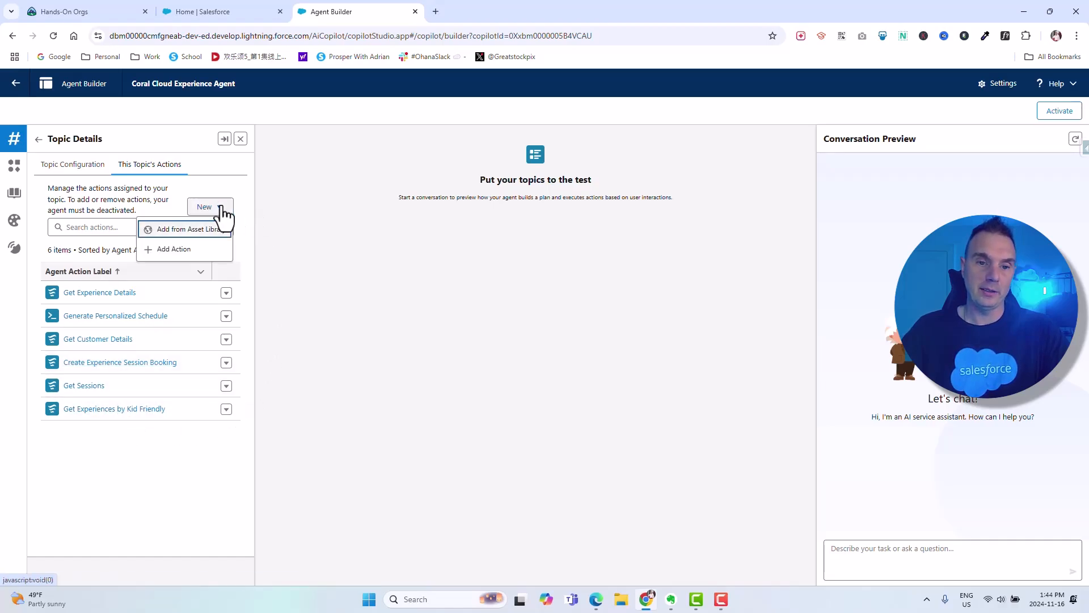
click(199, 260)
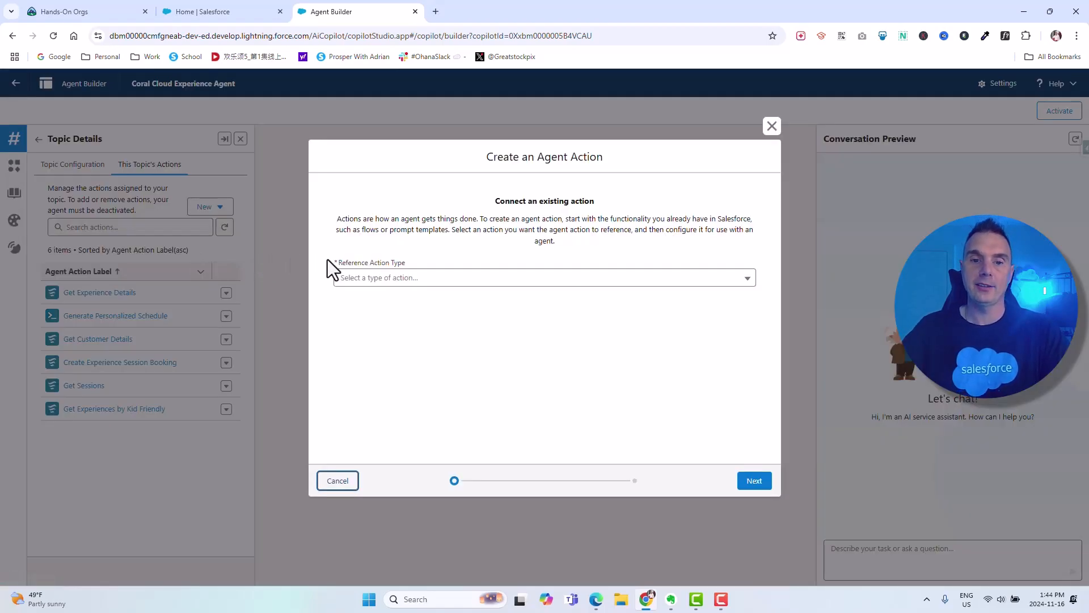
- Set the new action's Reference Action Type to Flow and list the flows available as its Reference Action
click(377, 279)
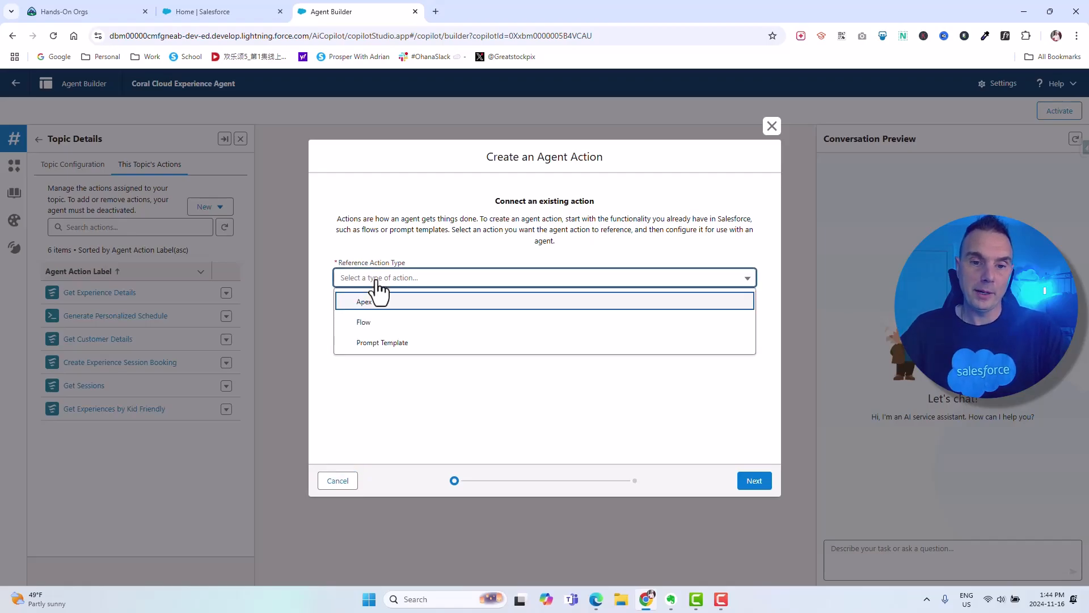
click(377, 323)
click(385, 312)
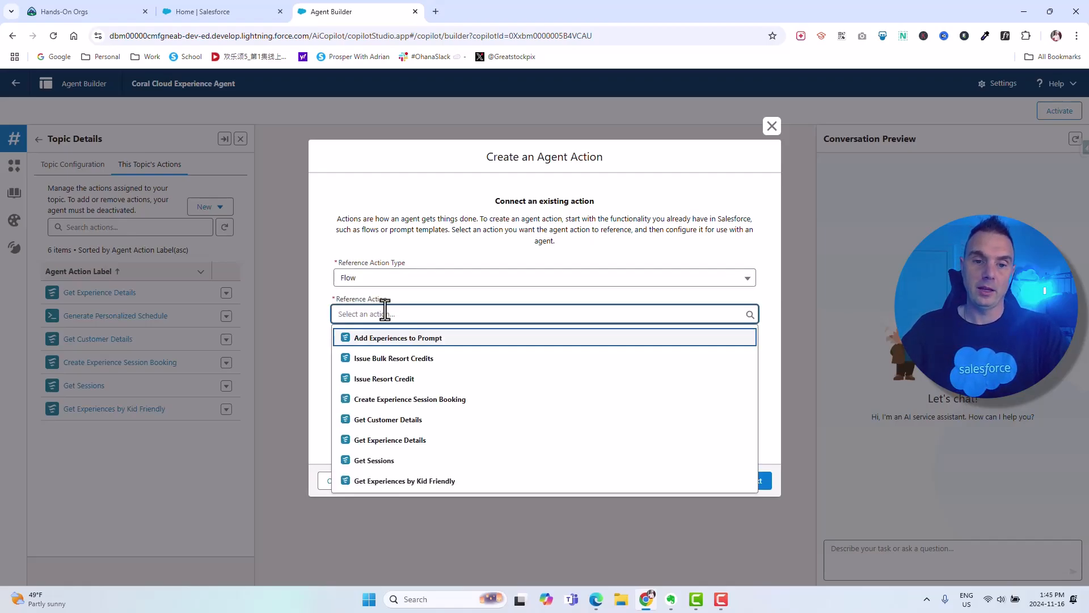
- Open the Get Experiences by Kid Friendly flow and examine its Get Records element's filter conditions and stored fields
click(263, 493)
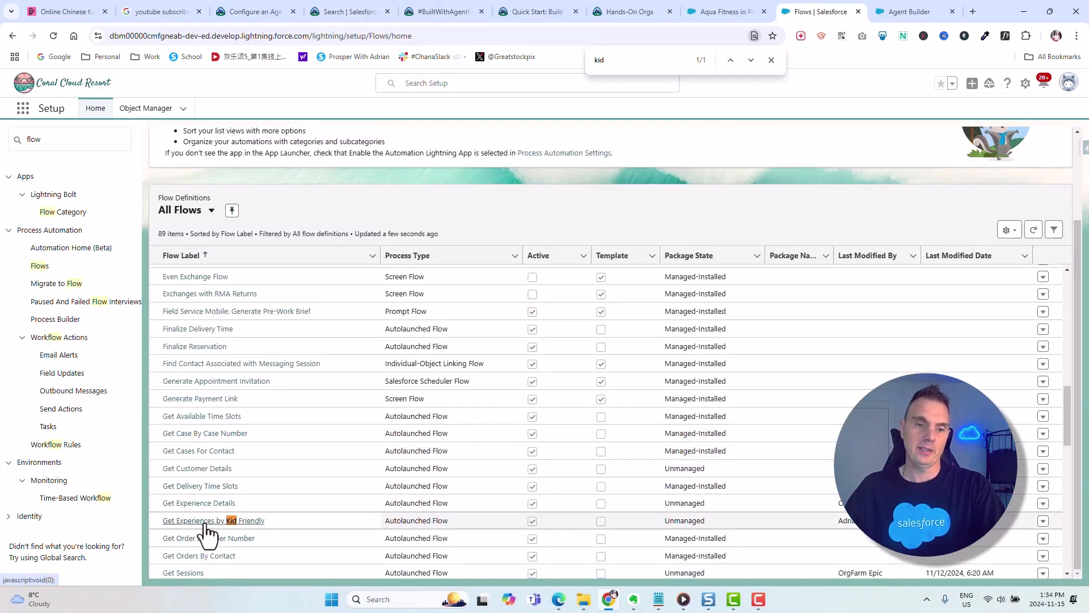
click(245, 522)
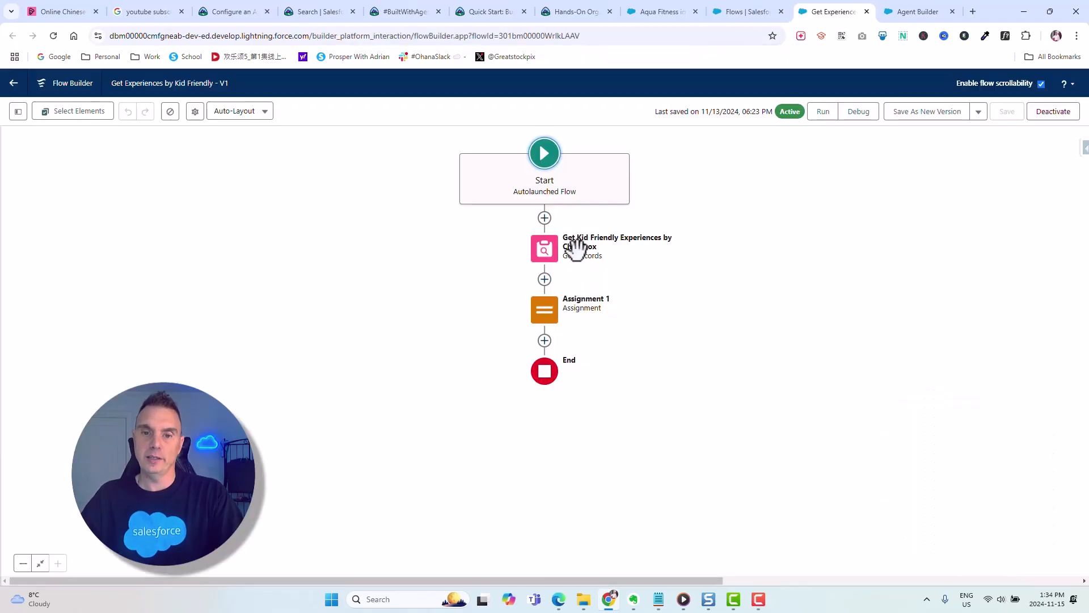
click(546, 253)
click(584, 359)
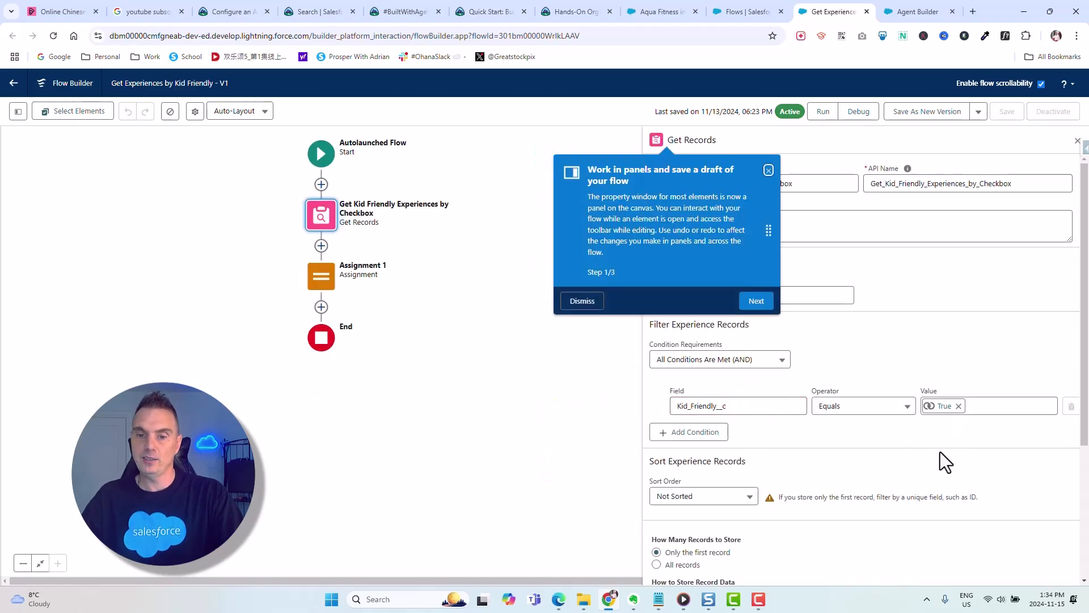
scroll(854, 470, down, 2)
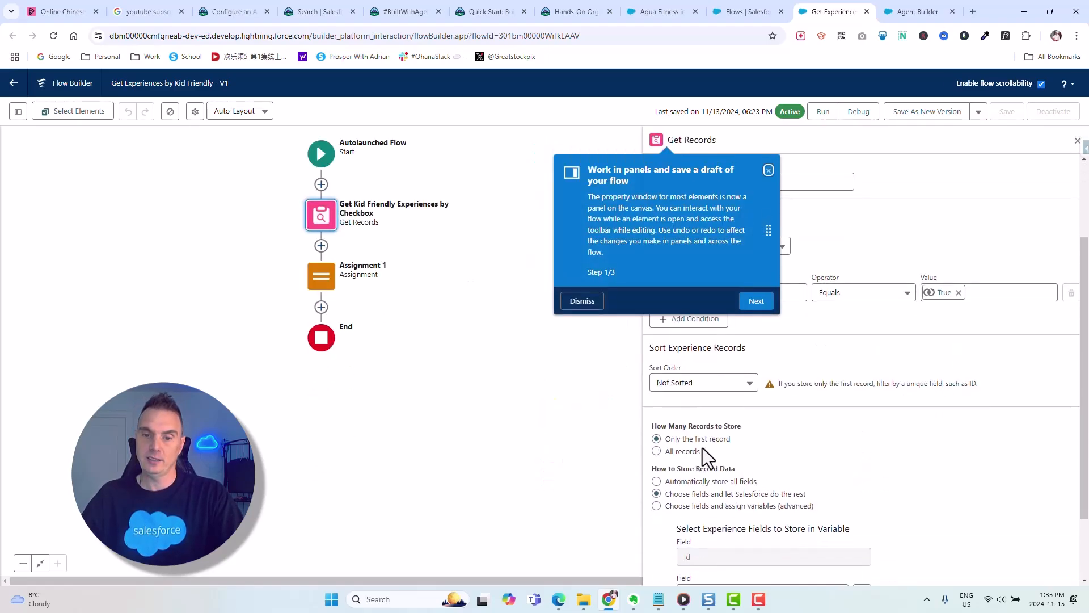
scroll(825, 431, down, 2)
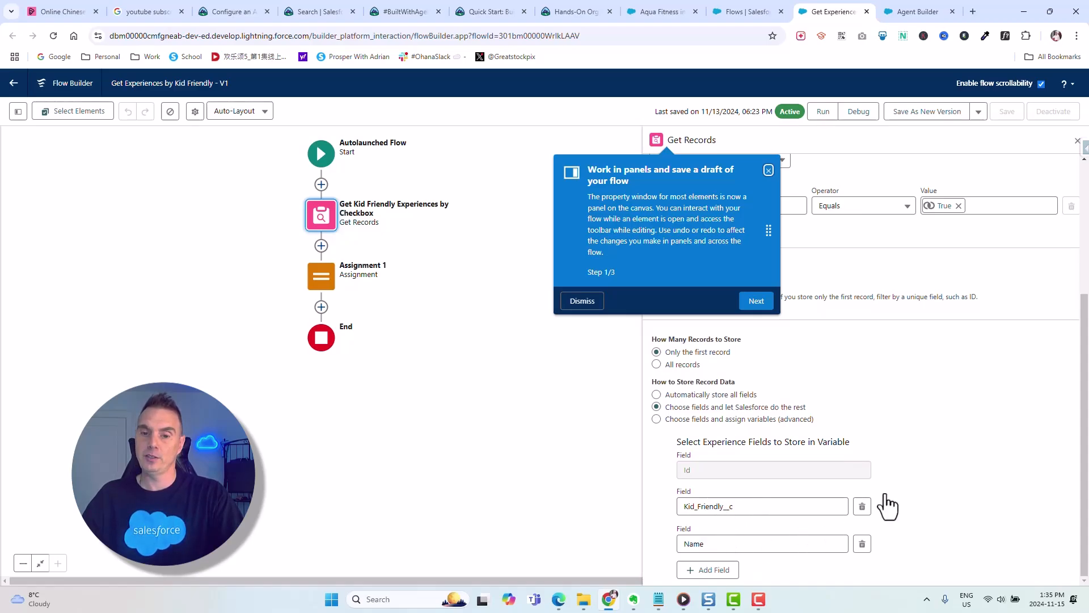
- Examine the variable assignment in the flow's Assignment 1 element and the flow's resources in the Toolbox
click(321, 276)
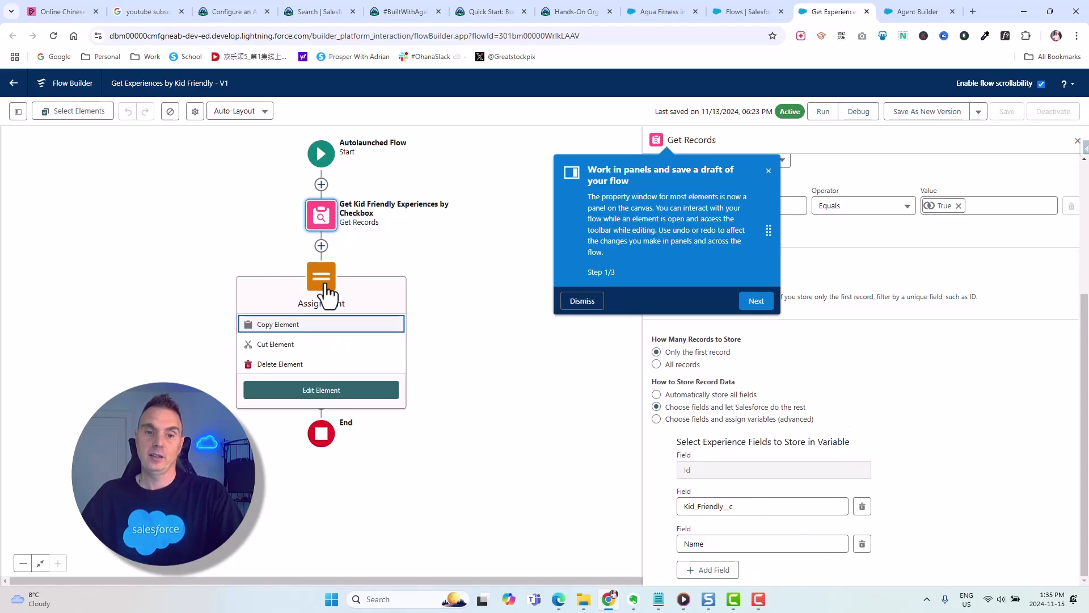
click(356, 390)
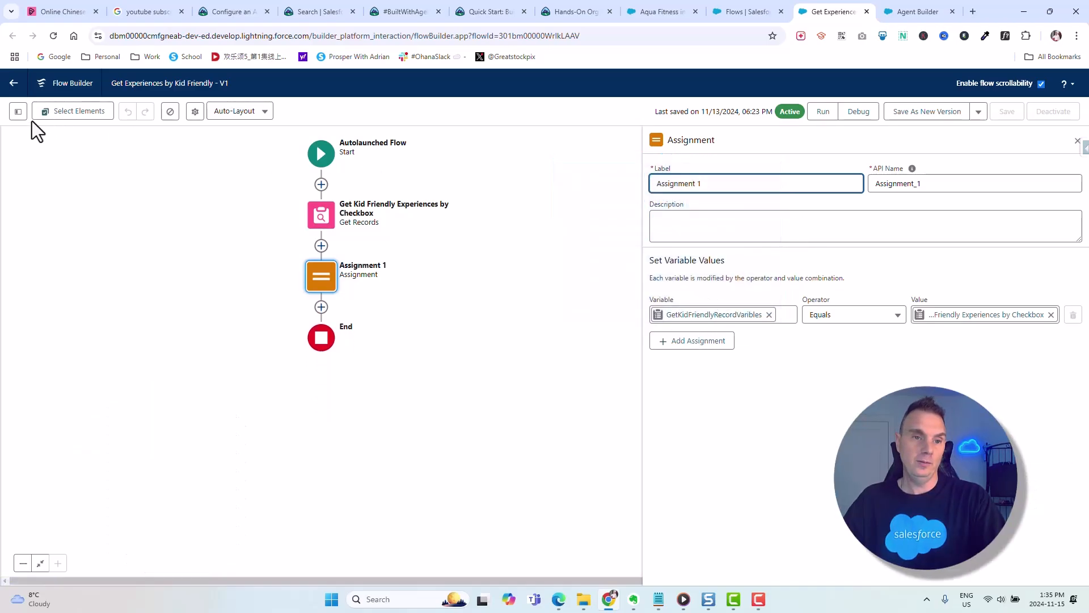
click(18, 111)
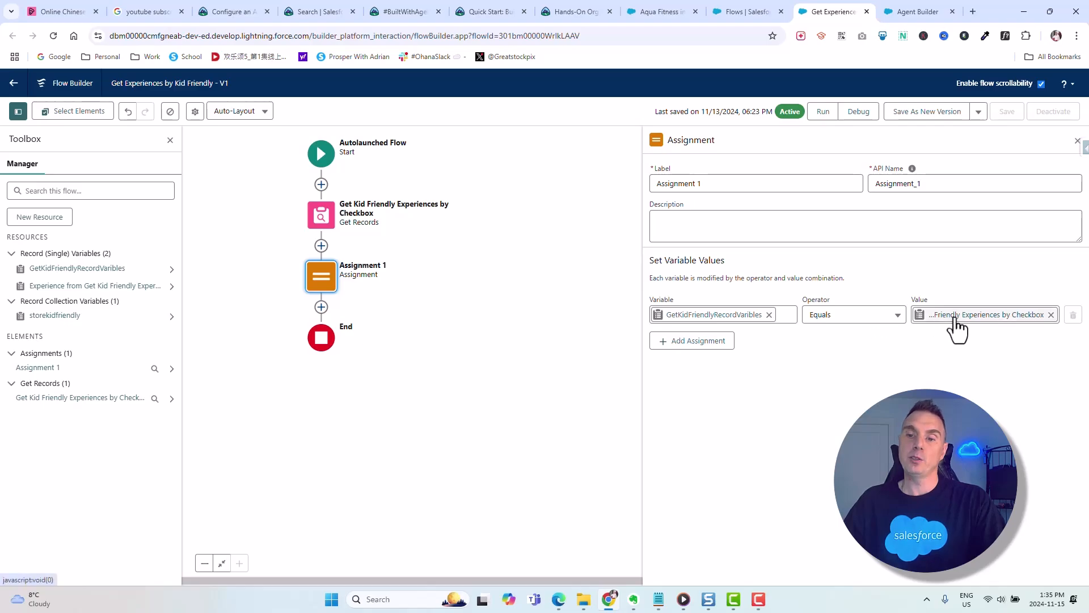
click(17, 112)
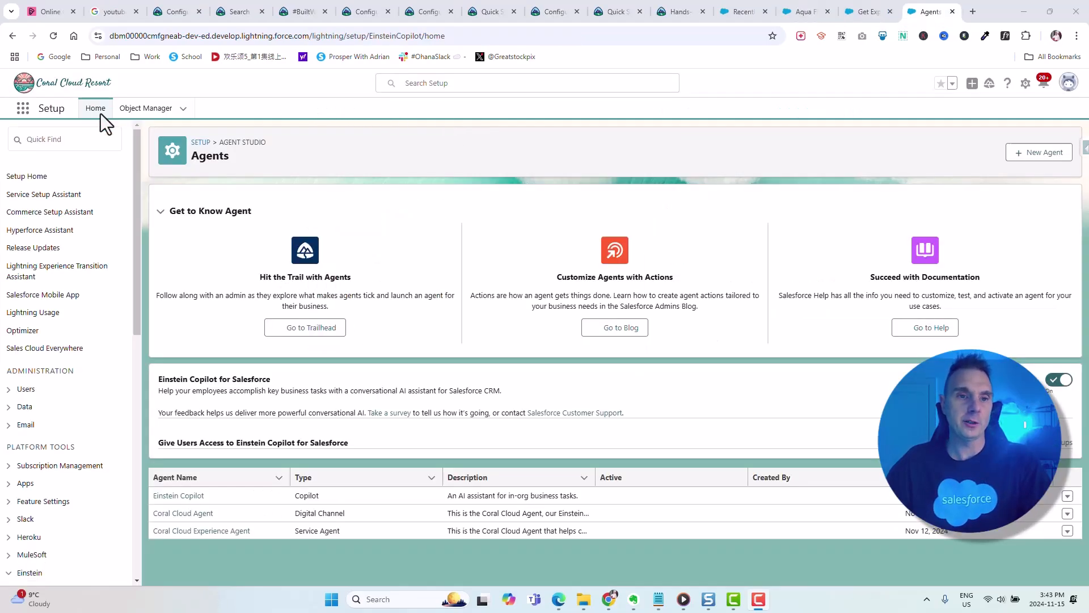
- Find Agents in Setup by searching for "agent" and view the topics assigned to the Coral Cloud Experience Agent
click(45, 139)
text(agent)
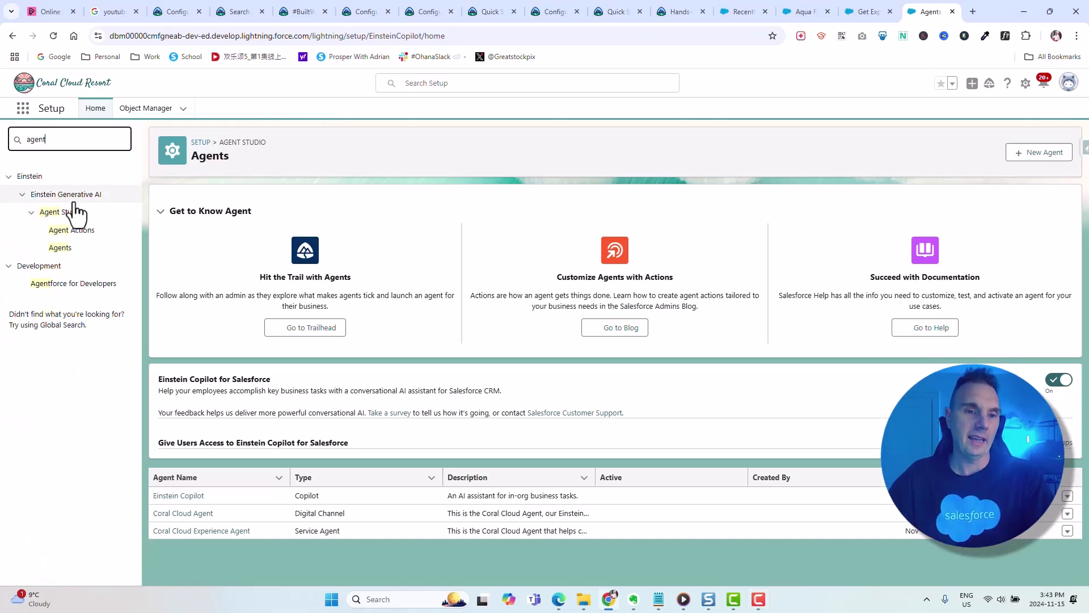
click(63, 250)
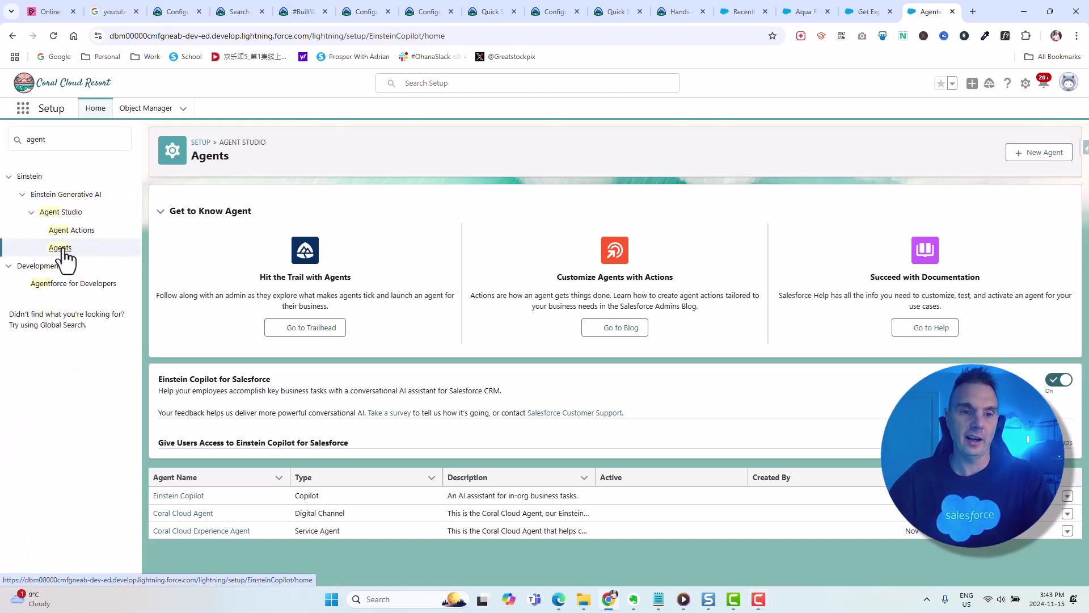
click(216, 531)
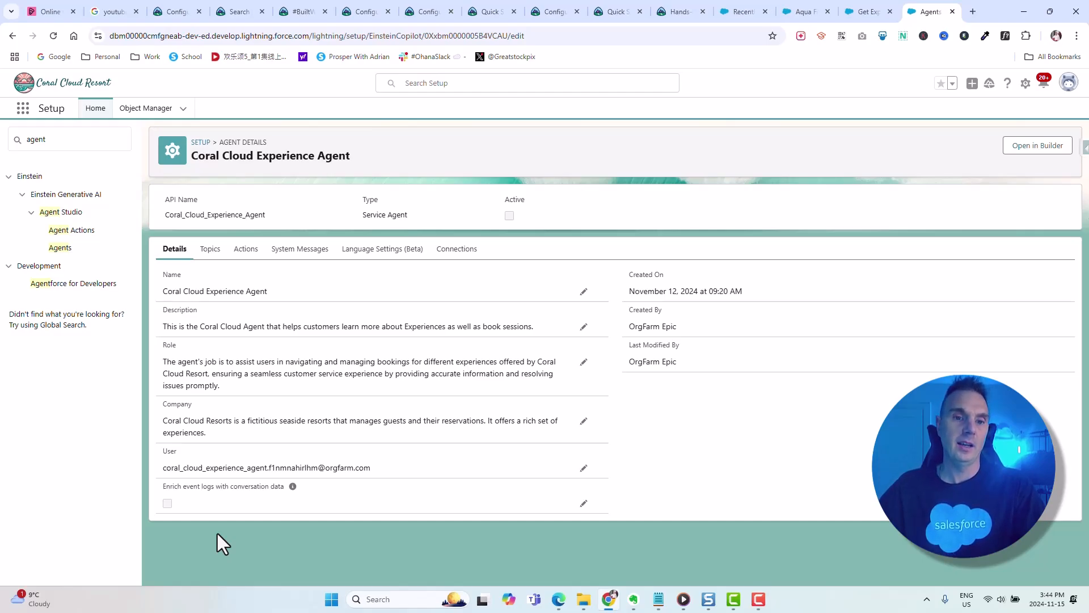
click(211, 251)
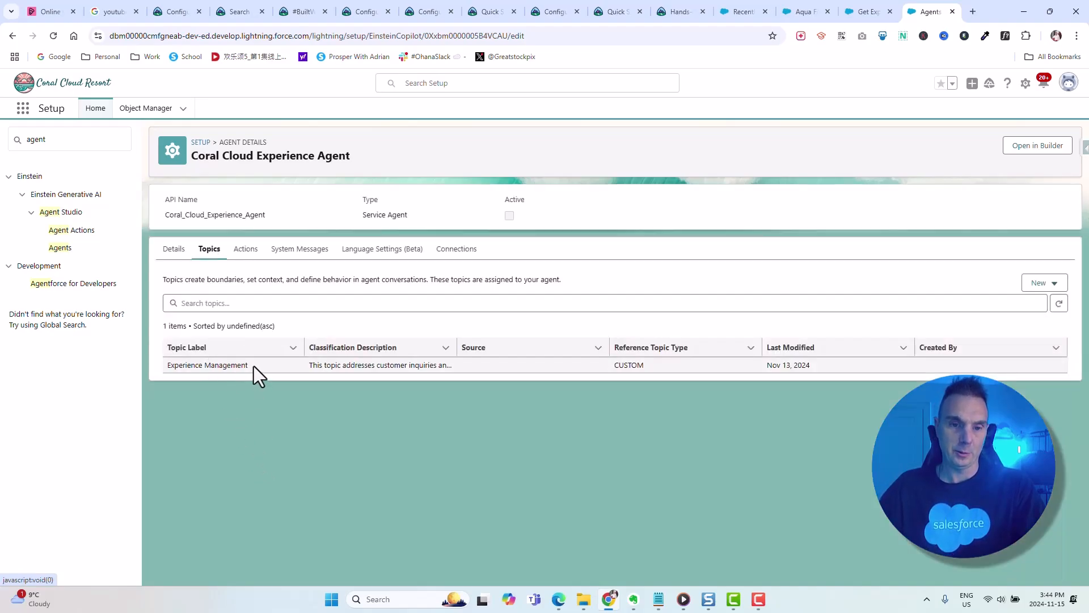
drag(254, 366, 182, 364)
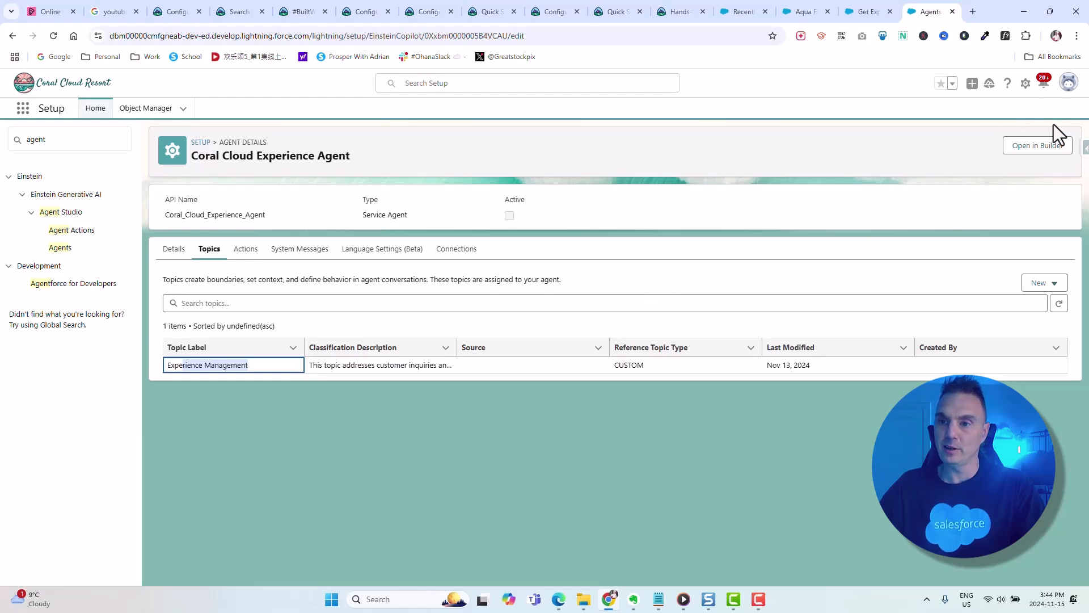
- Open the Coral Cloud Experience Agent in Agent Builder and list the actions assigned to its Experience Management topic
click(1038, 147)
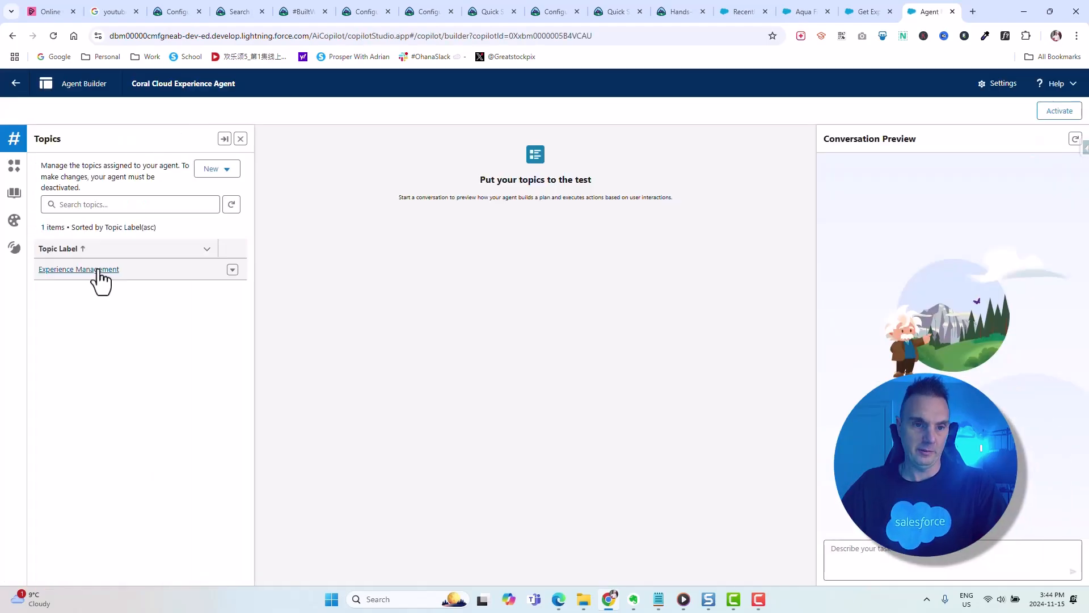
click(98, 271)
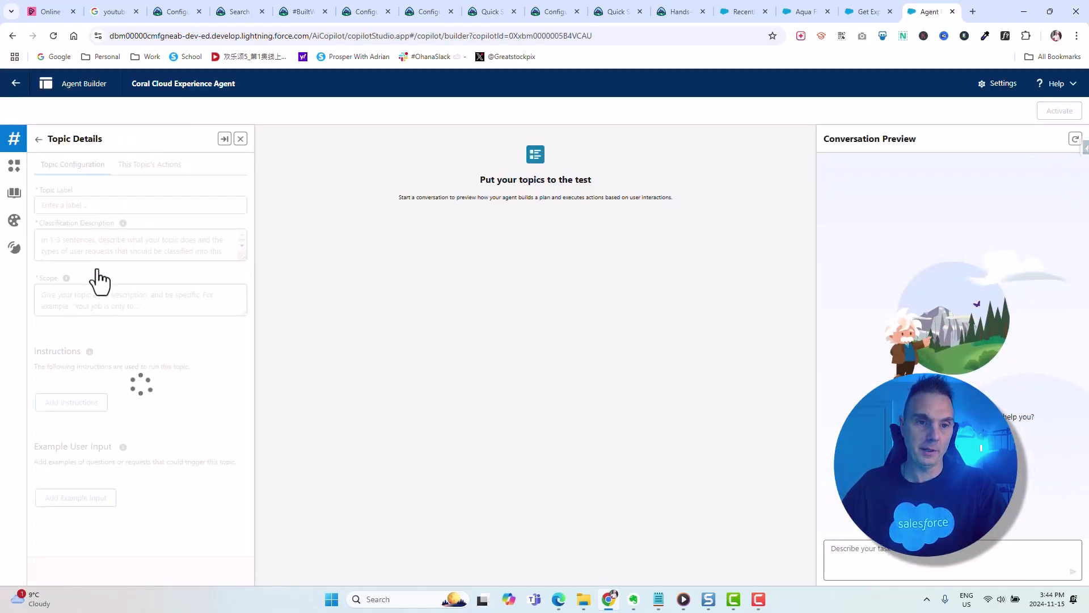
click(151, 165)
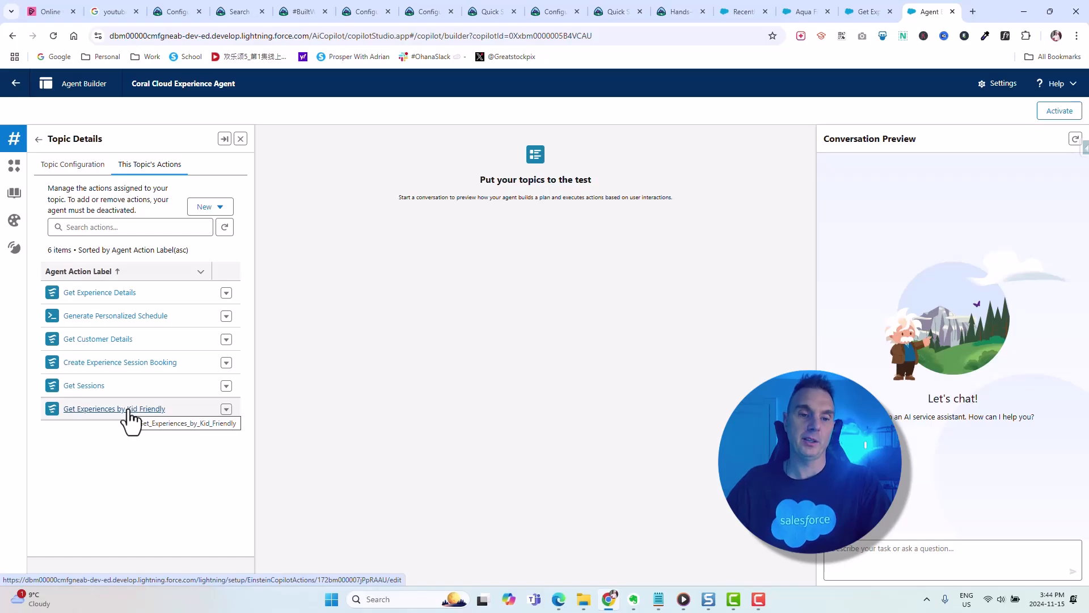
- Open the Get Experiences by Kid Friendly action for editing and examine its instructions, input and output settings, and referenced flow
click(128, 409)
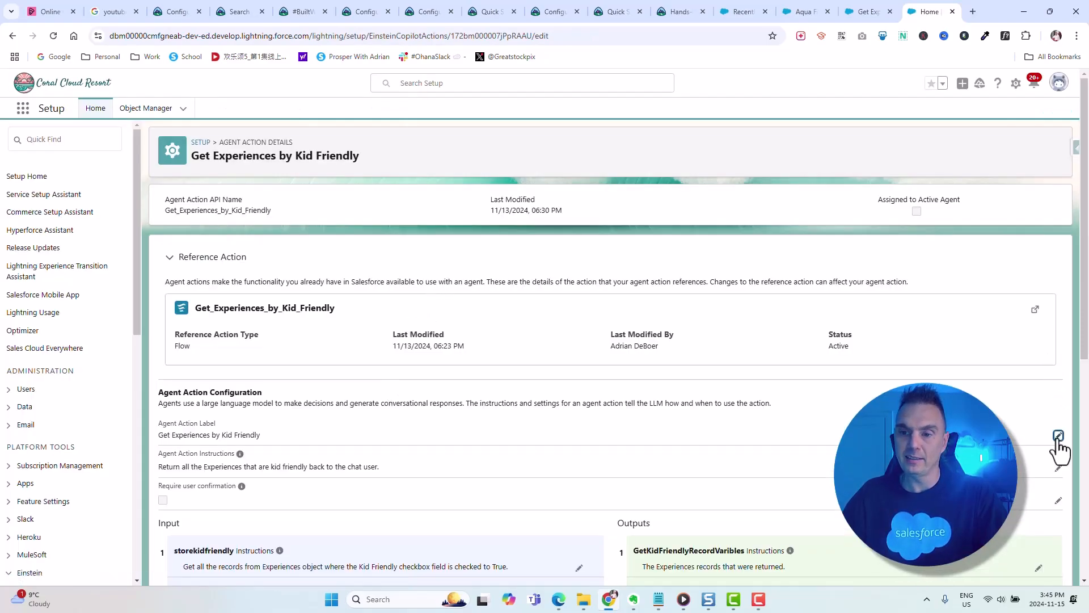
click(1058, 437)
scroll(283, 317, down, 2)
scroll(258, 337, down, 2)
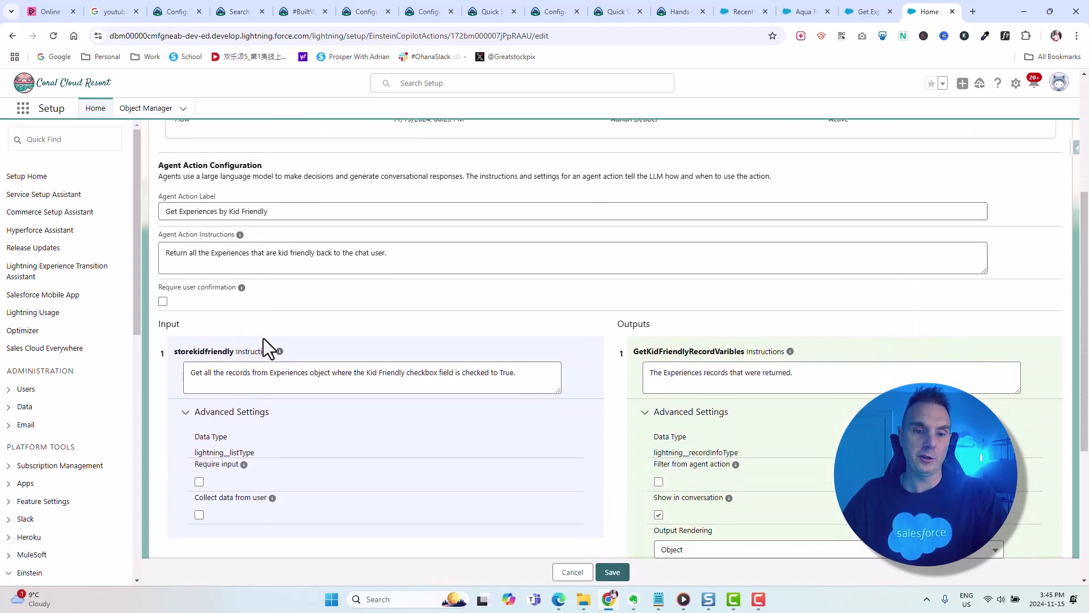
scroll(272, 357, down, 1)
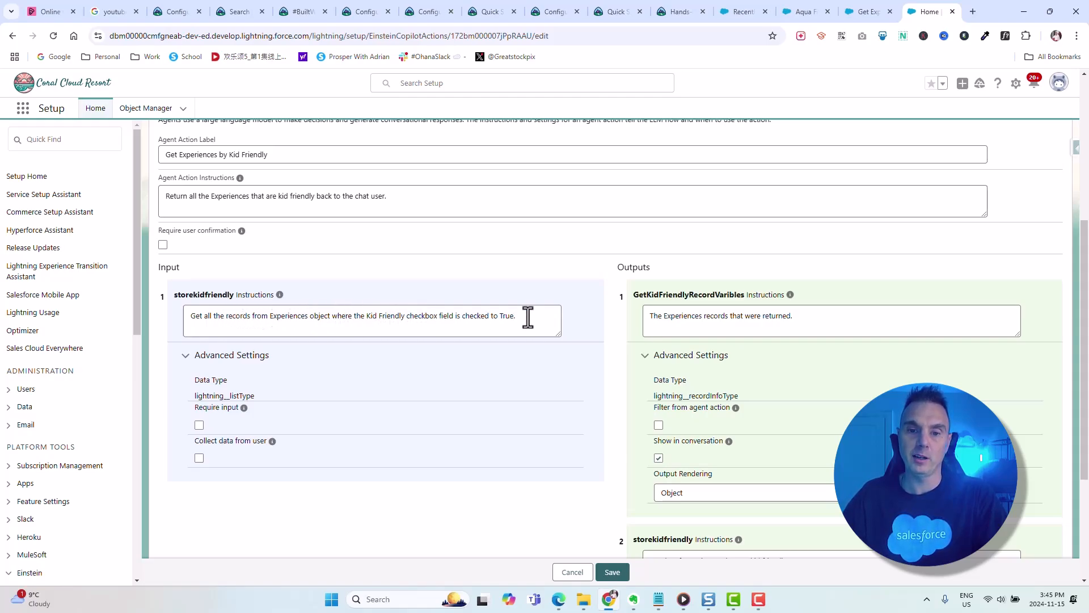
scroll(526, 315, down, 2)
scroll(526, 315, up, 2)
drag(824, 293, 644, 294)
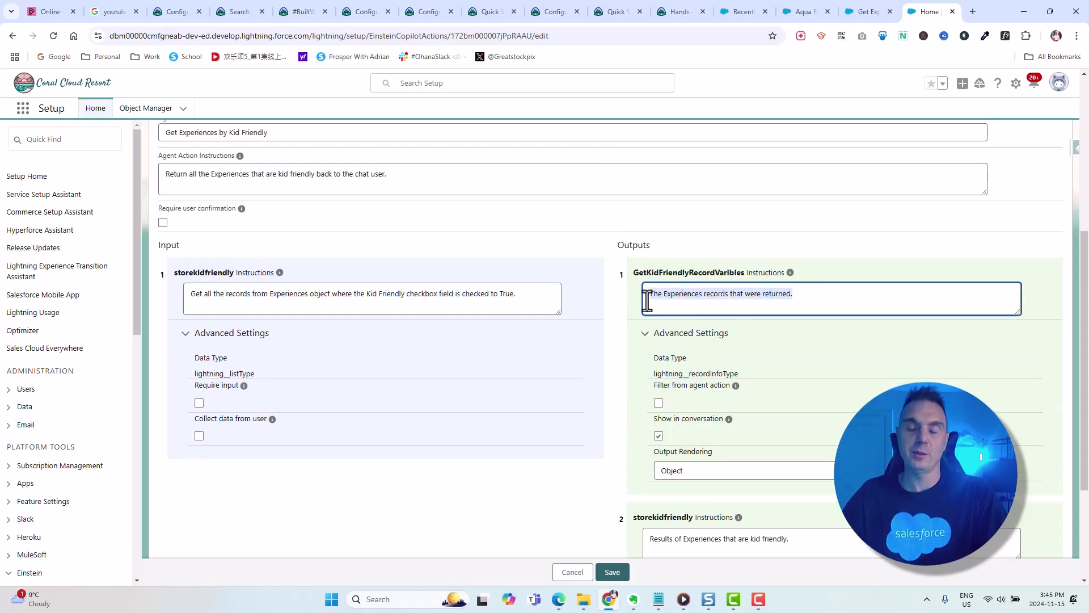
scroll(688, 309, down, 3)
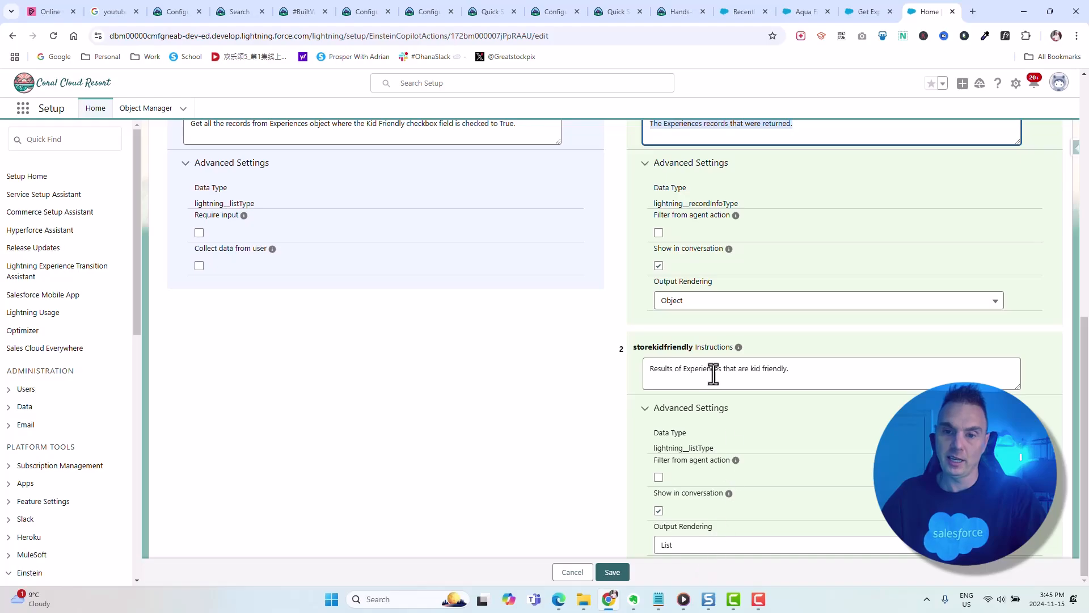
scroll(482, 340, up, 5)
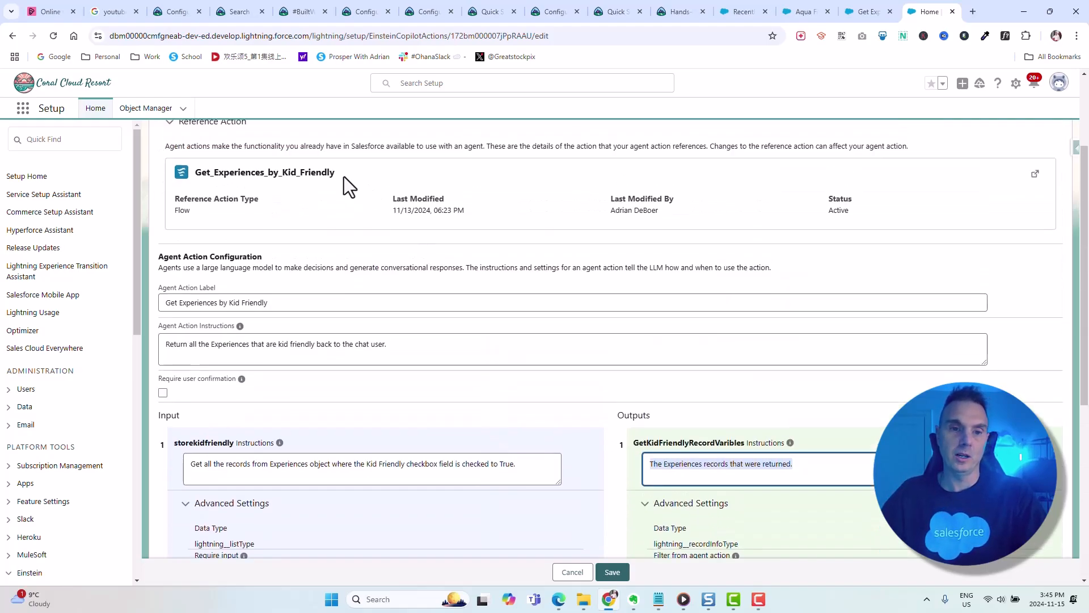
drag(341, 175, 199, 176)
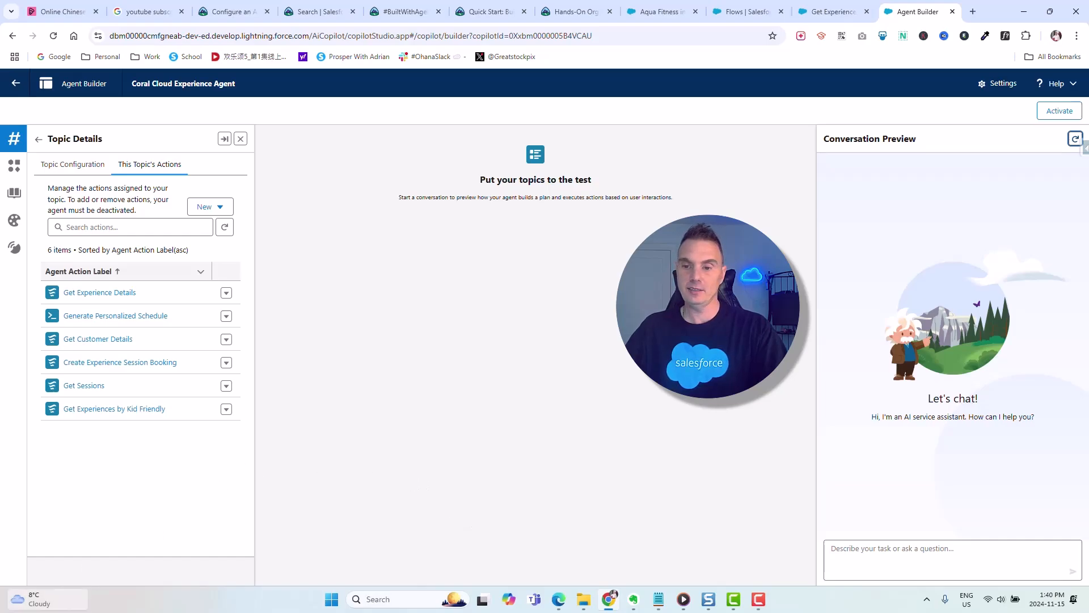
- Ask the agent in the Conversation Preview "can you give me a list of Experiences that are kid friendly?" and examine its reply
click(855, 555)
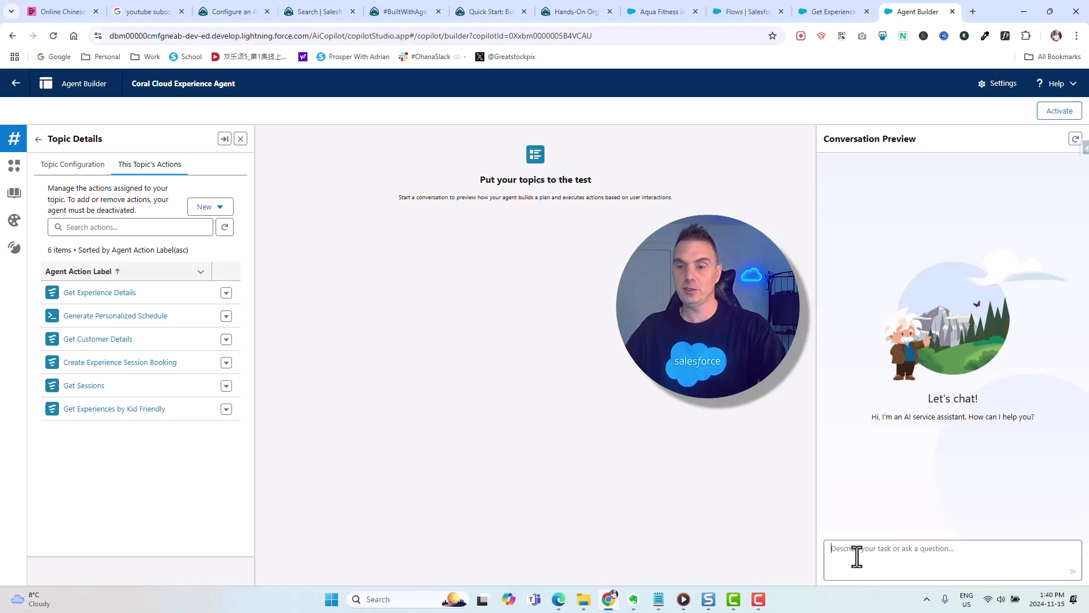
text(ca)
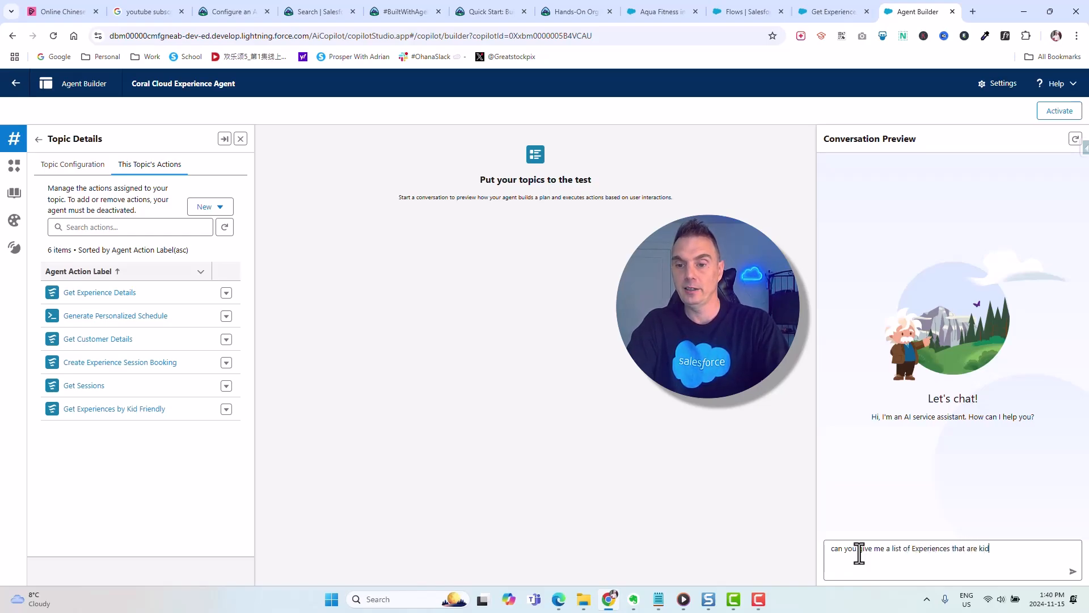
text(ndly)
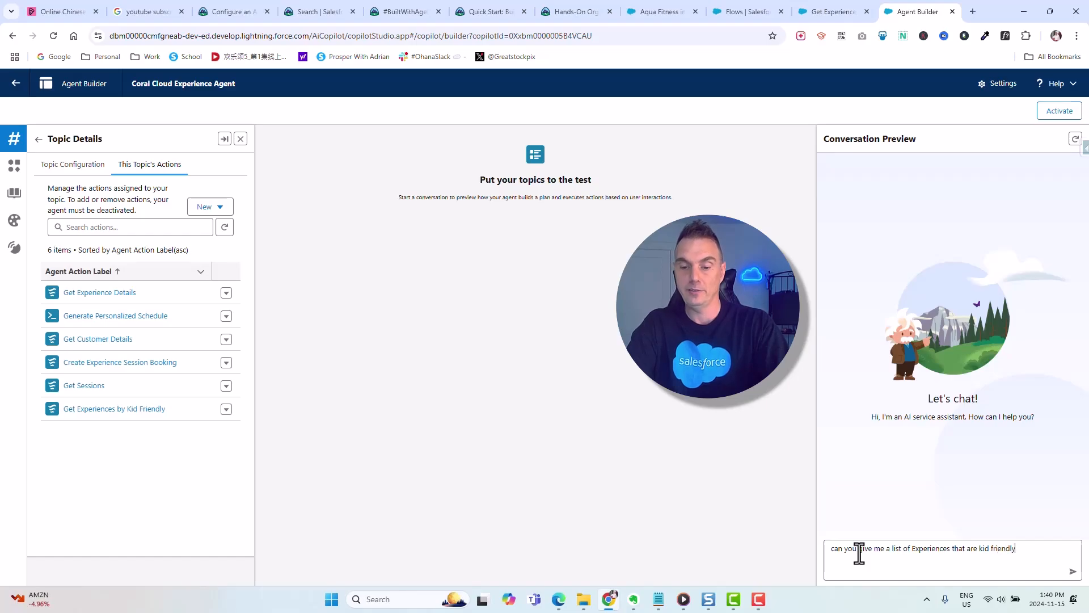
text(?)
key(Return)
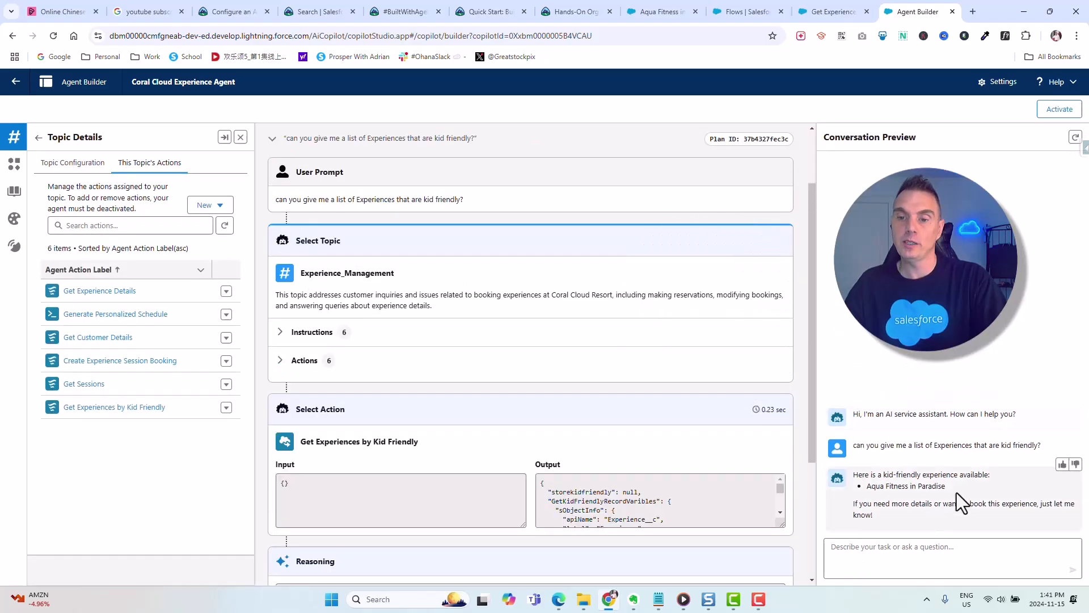
drag(946, 486, 872, 484)
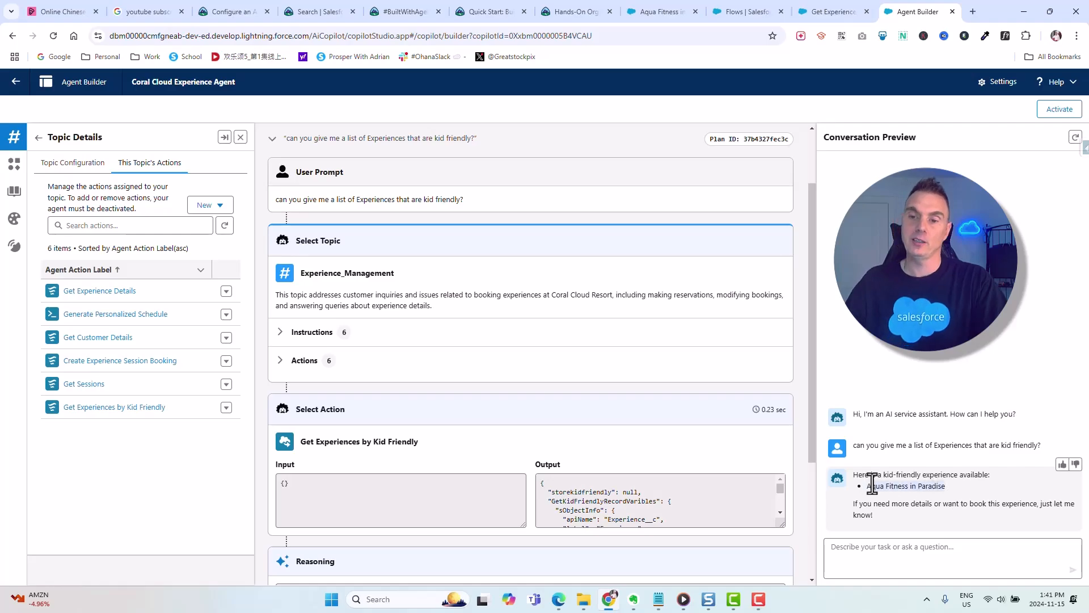